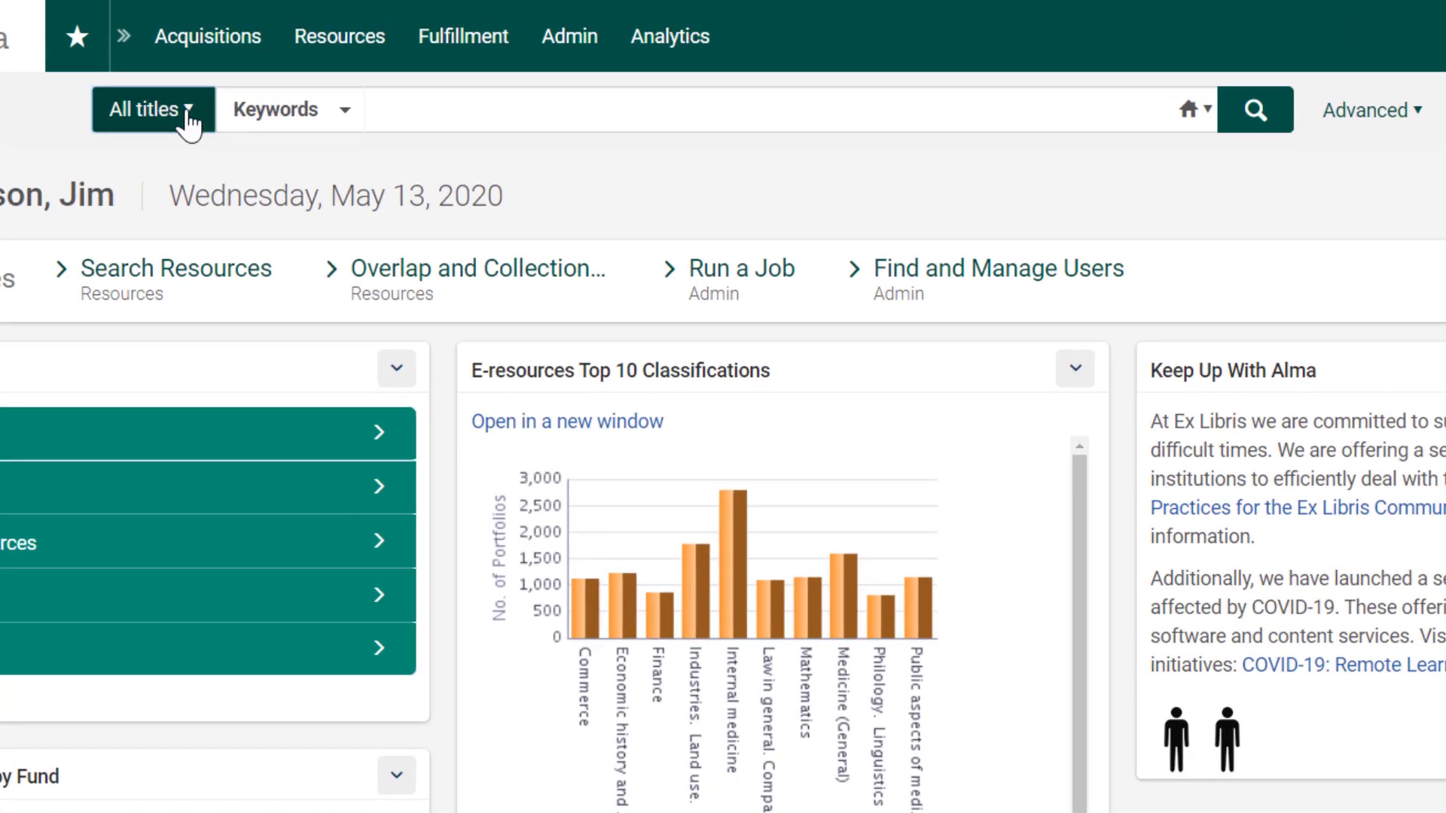
# Search Electronic collection by Electronic Collection Name for 'Gale Cengage Shakespeare'.
pyautogui.click(187, 111)
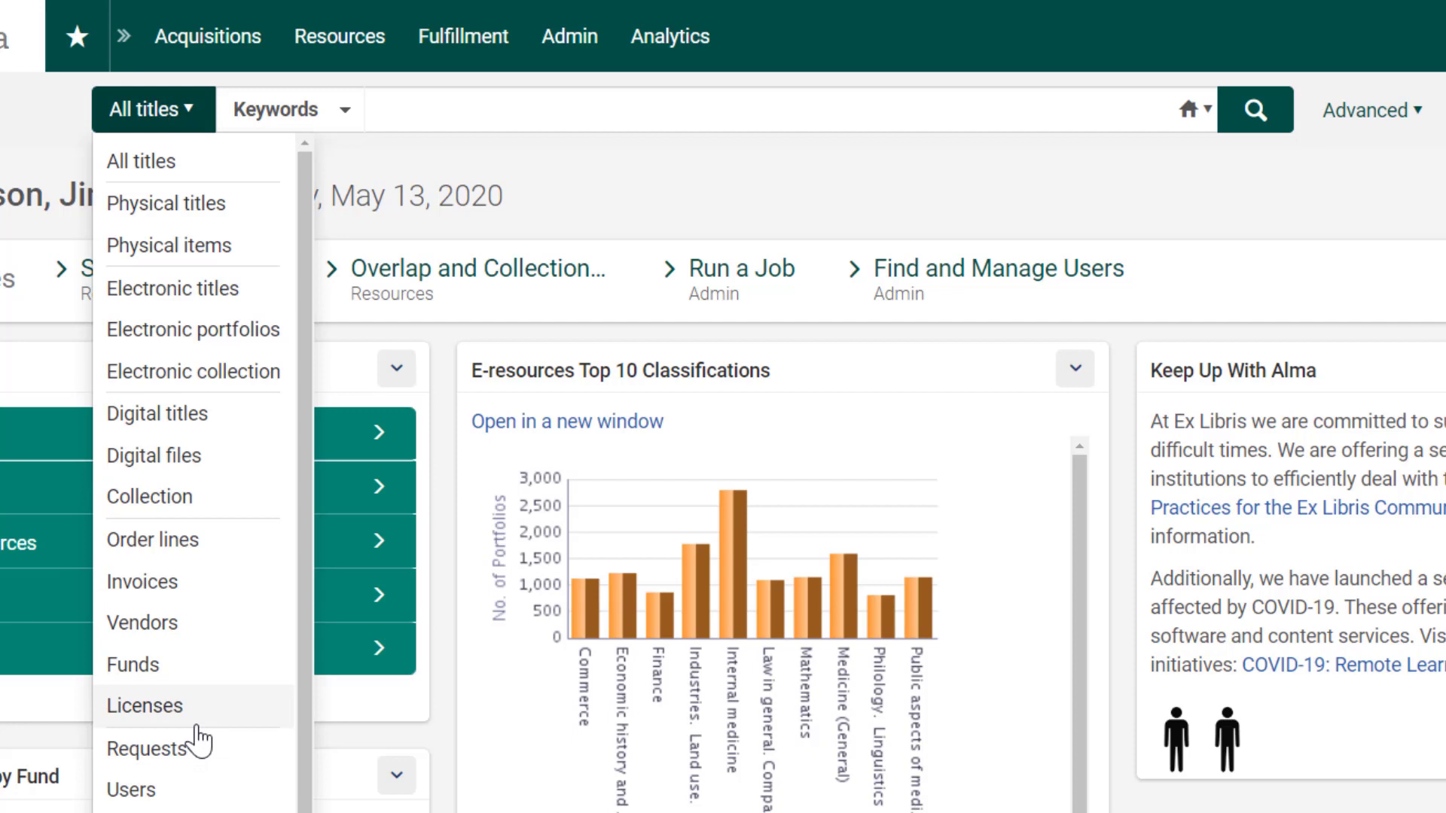
pyautogui.click(175, 373)
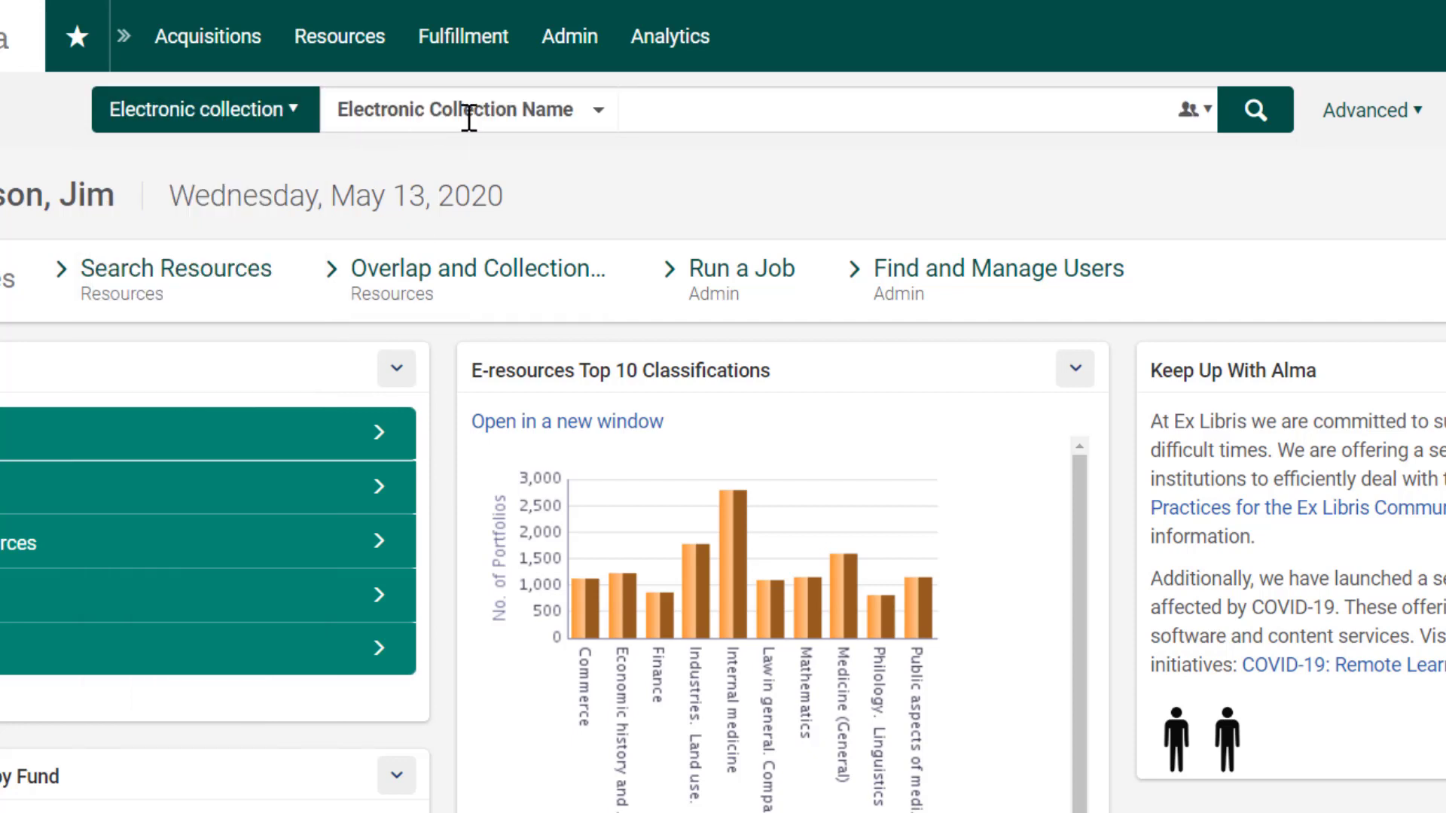
pyautogui.click(600, 114)
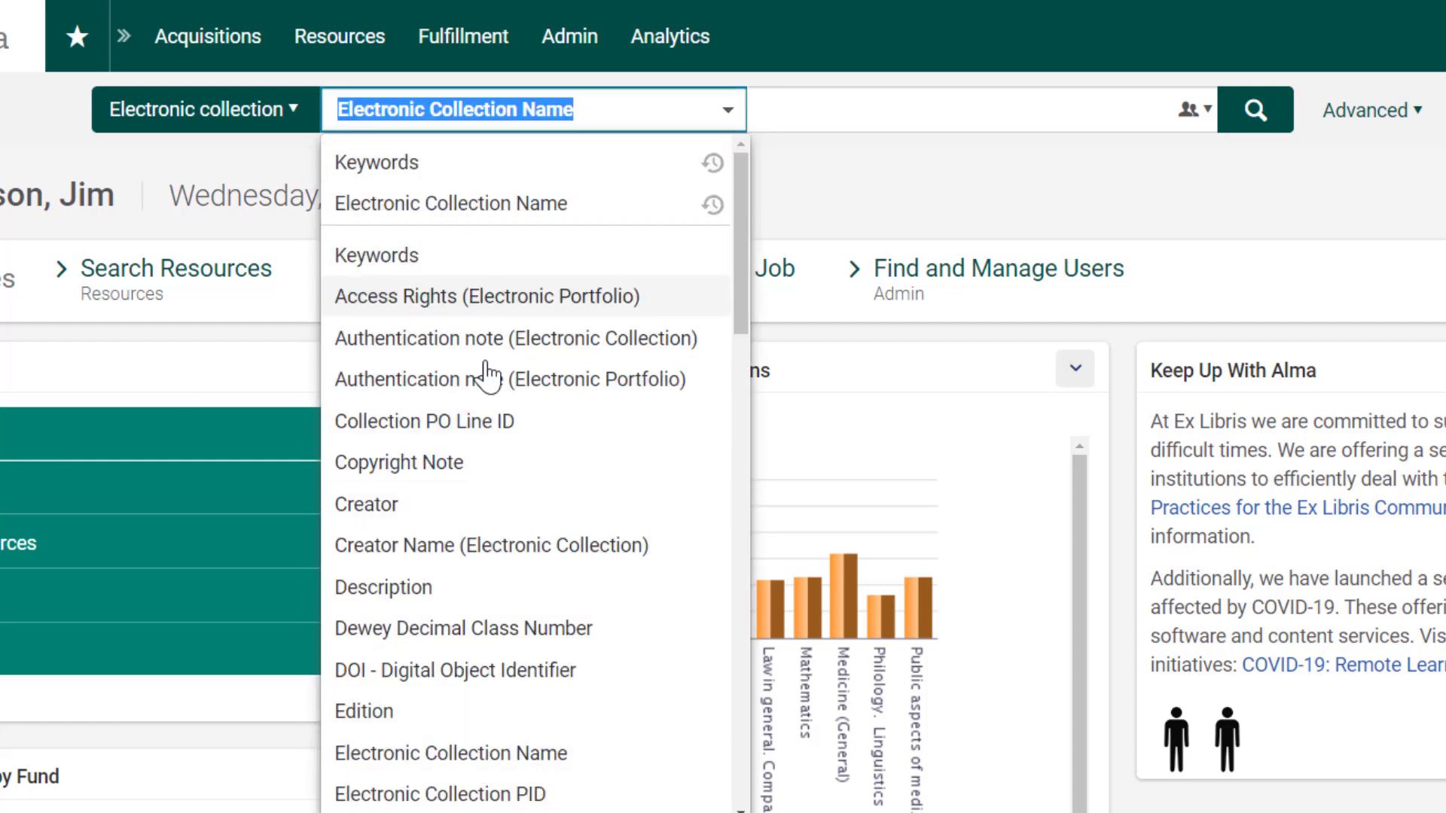
pyautogui.click(821, 169)
pyautogui.click(723, 109)
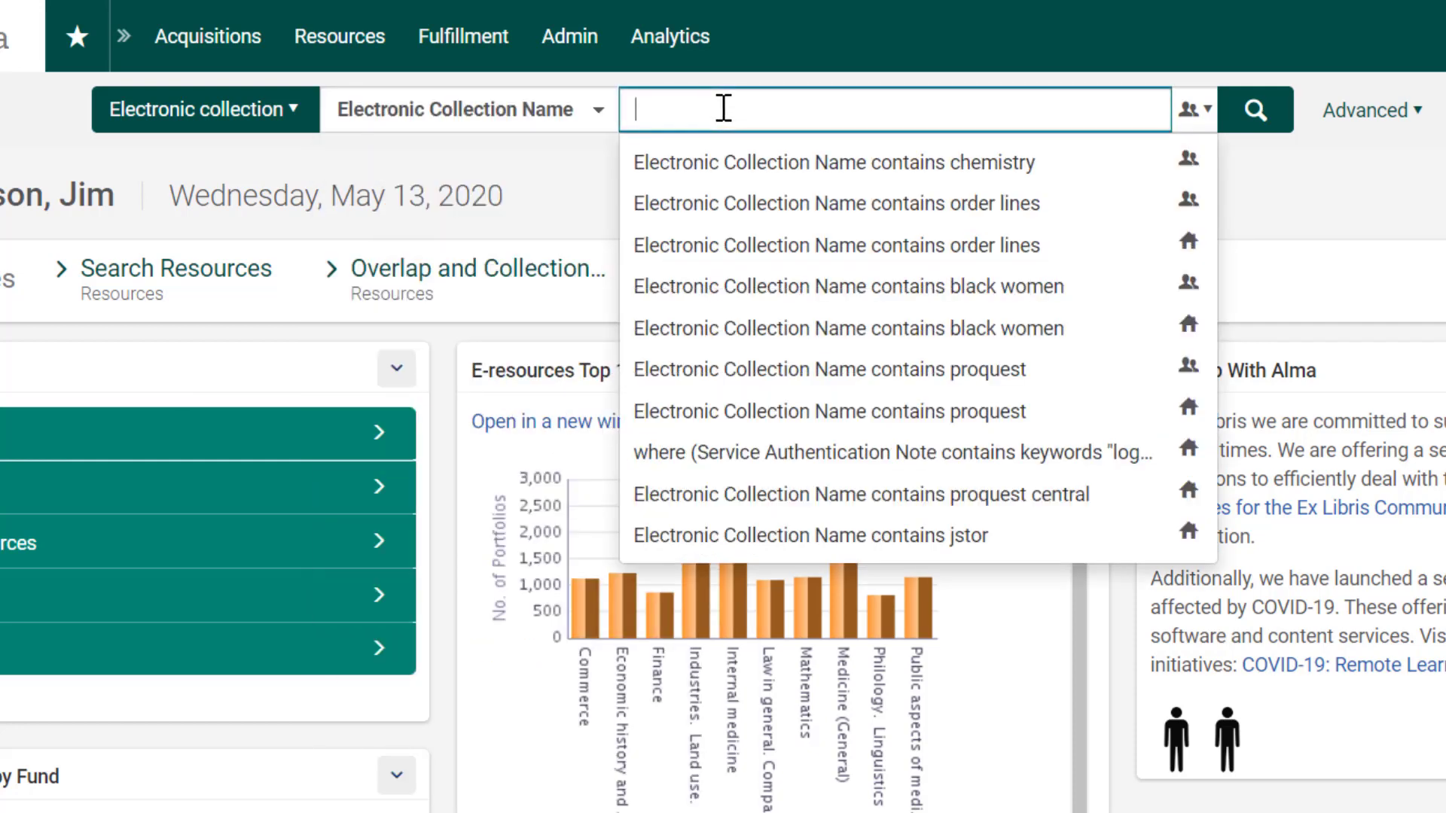
pyautogui.write('Gale Cengage Shakespeare')
pyautogui.click(1297, 188)
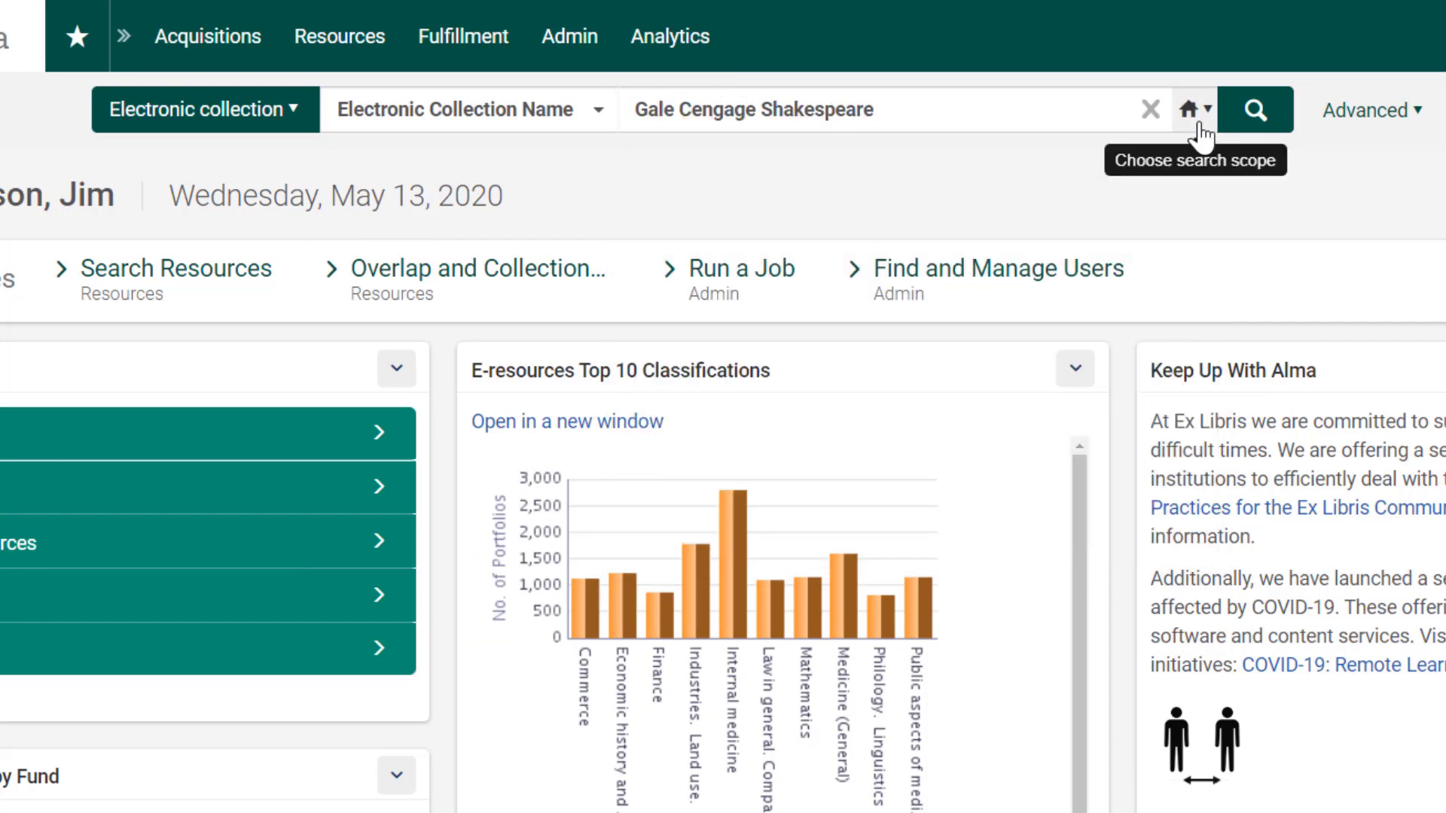
# Run the 'Gale Cengage Shakespeare' search scoped to the Institution zone.
pyautogui.click(1197, 123)
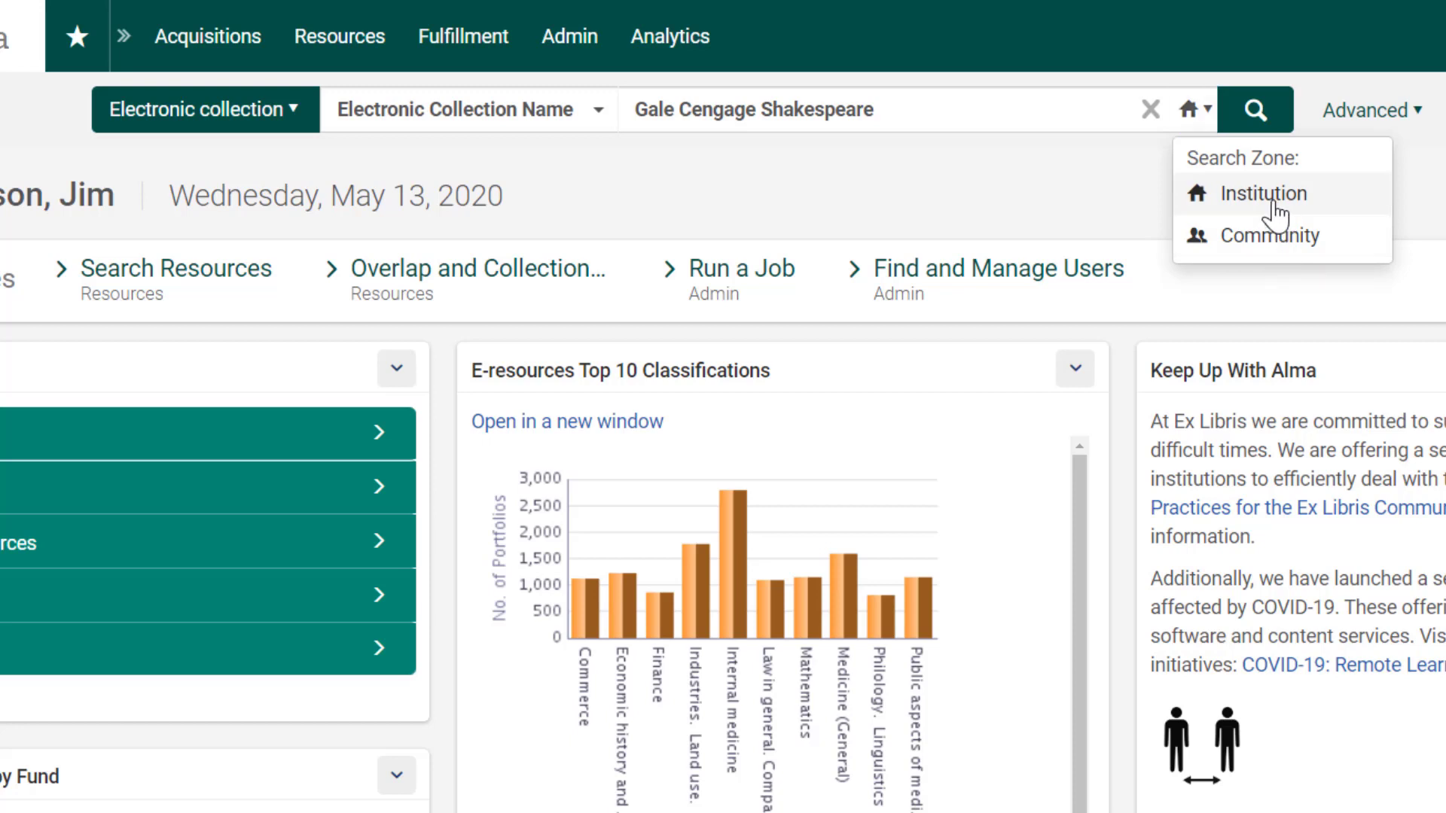
pyautogui.click(1273, 194)
pyautogui.click(1257, 125)
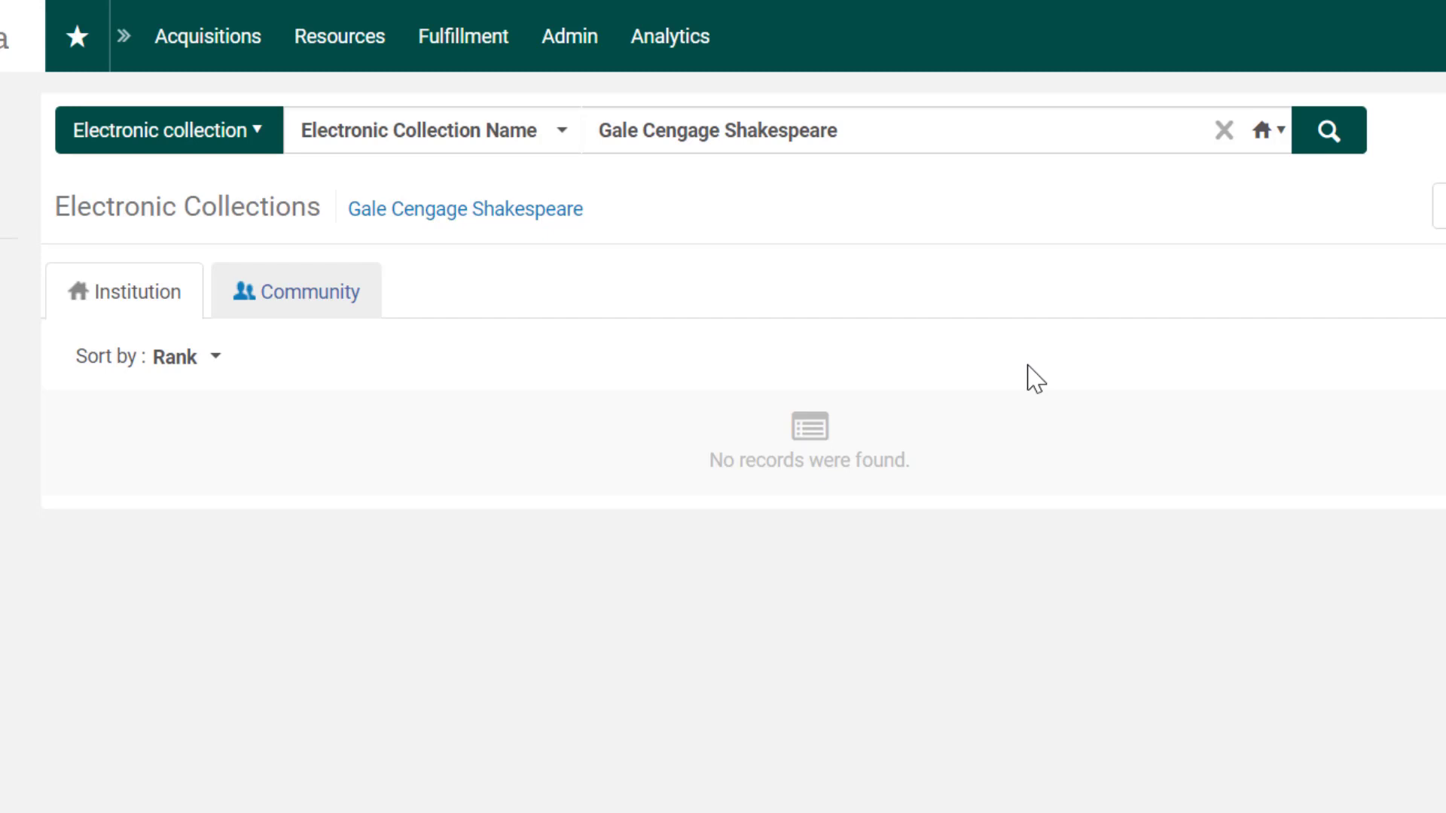
# Switch to Community results and order Gale Cengage Shakespeare Collection Periodicals.
pyautogui.click(324, 298)
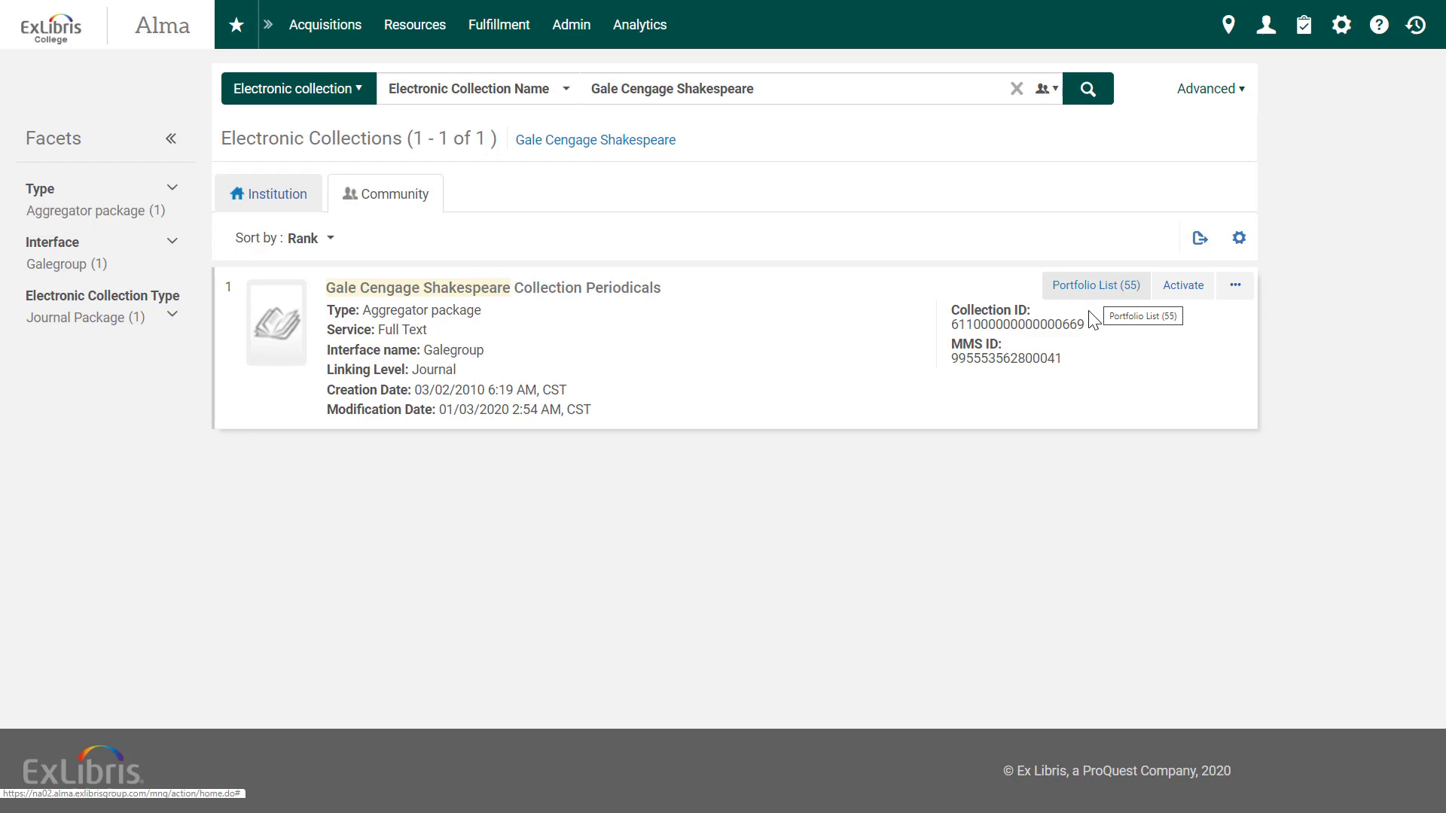
pyautogui.click(1233, 287)
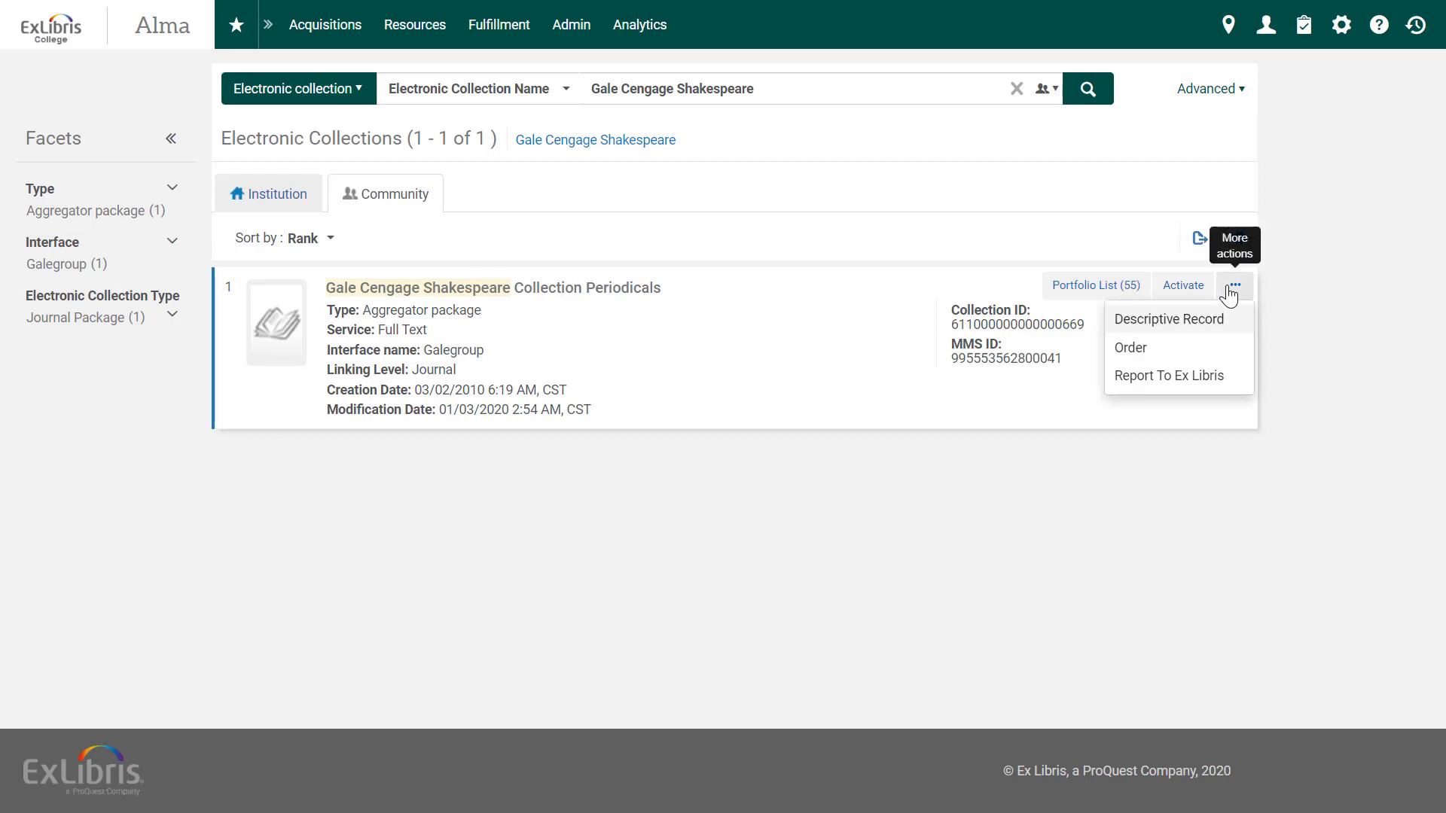
pyautogui.click(1169, 345)
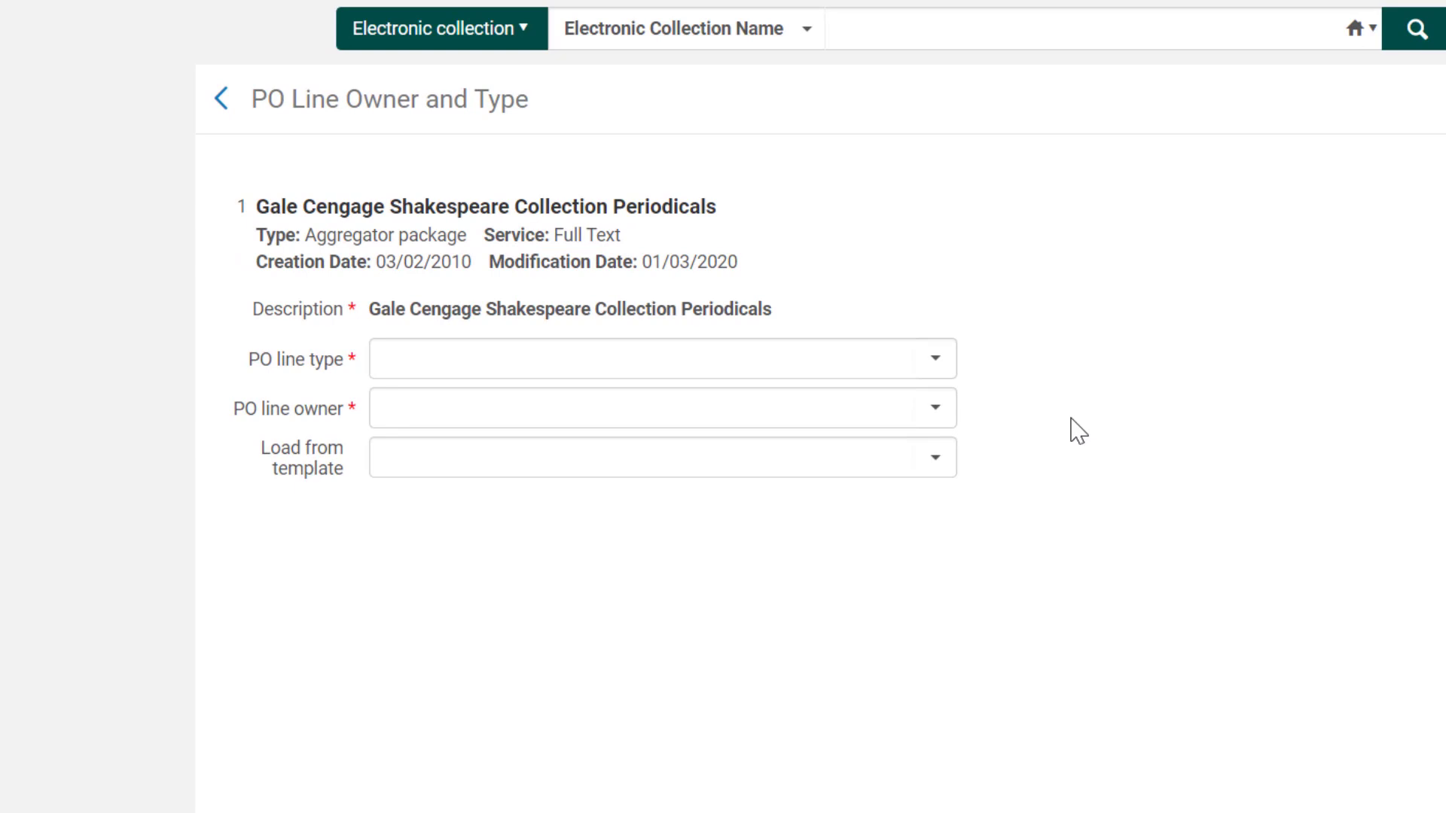
# Choose Electronic Collection - Subscription, owner Library, and the public National Booksellers - Electronic template.
pyautogui.click(937, 361)
pyautogui.click(935, 410)
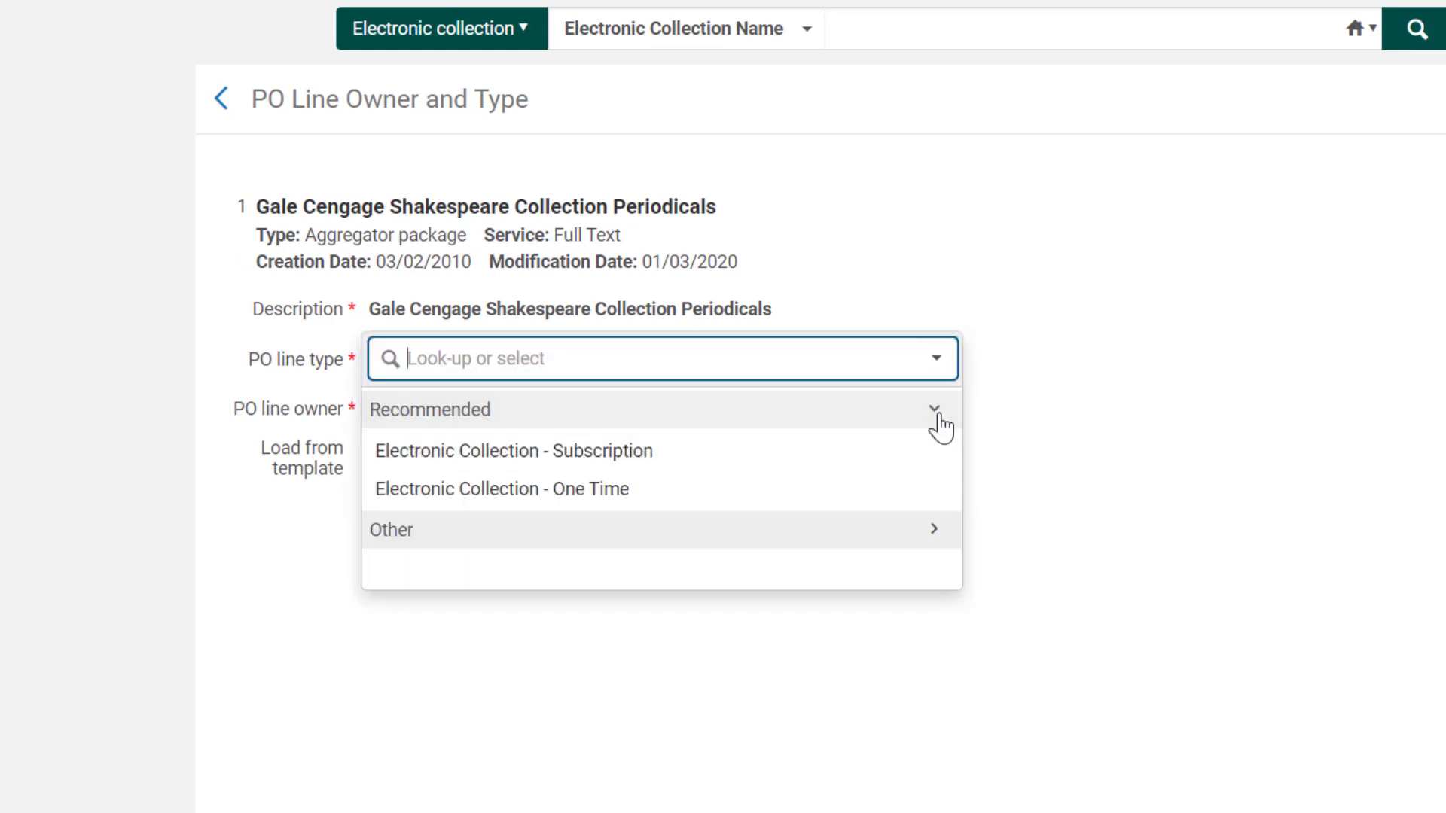
pyautogui.click(636, 465)
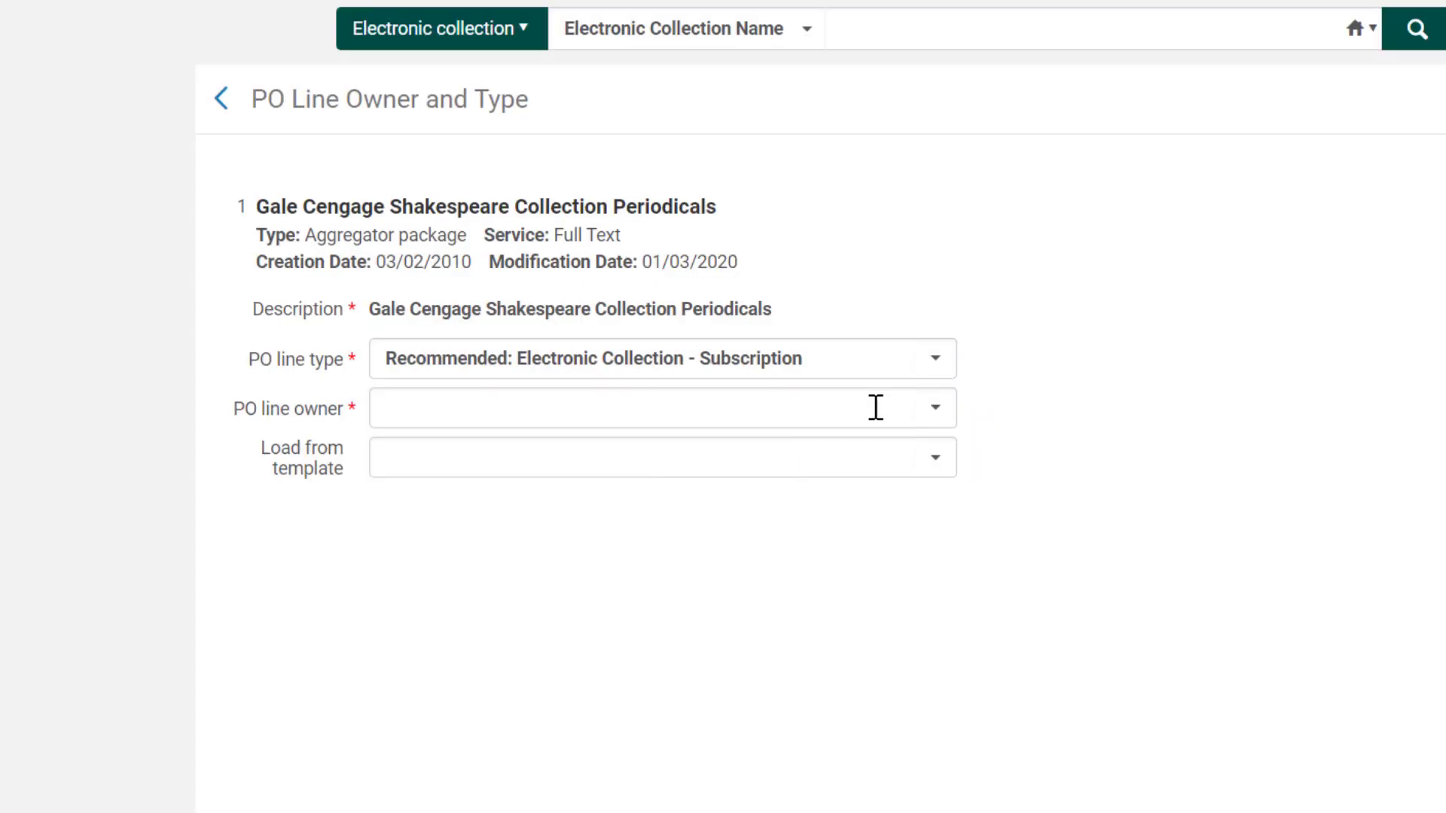
pyautogui.click(936, 411)
pyautogui.click(676, 471)
pyautogui.click(936, 460)
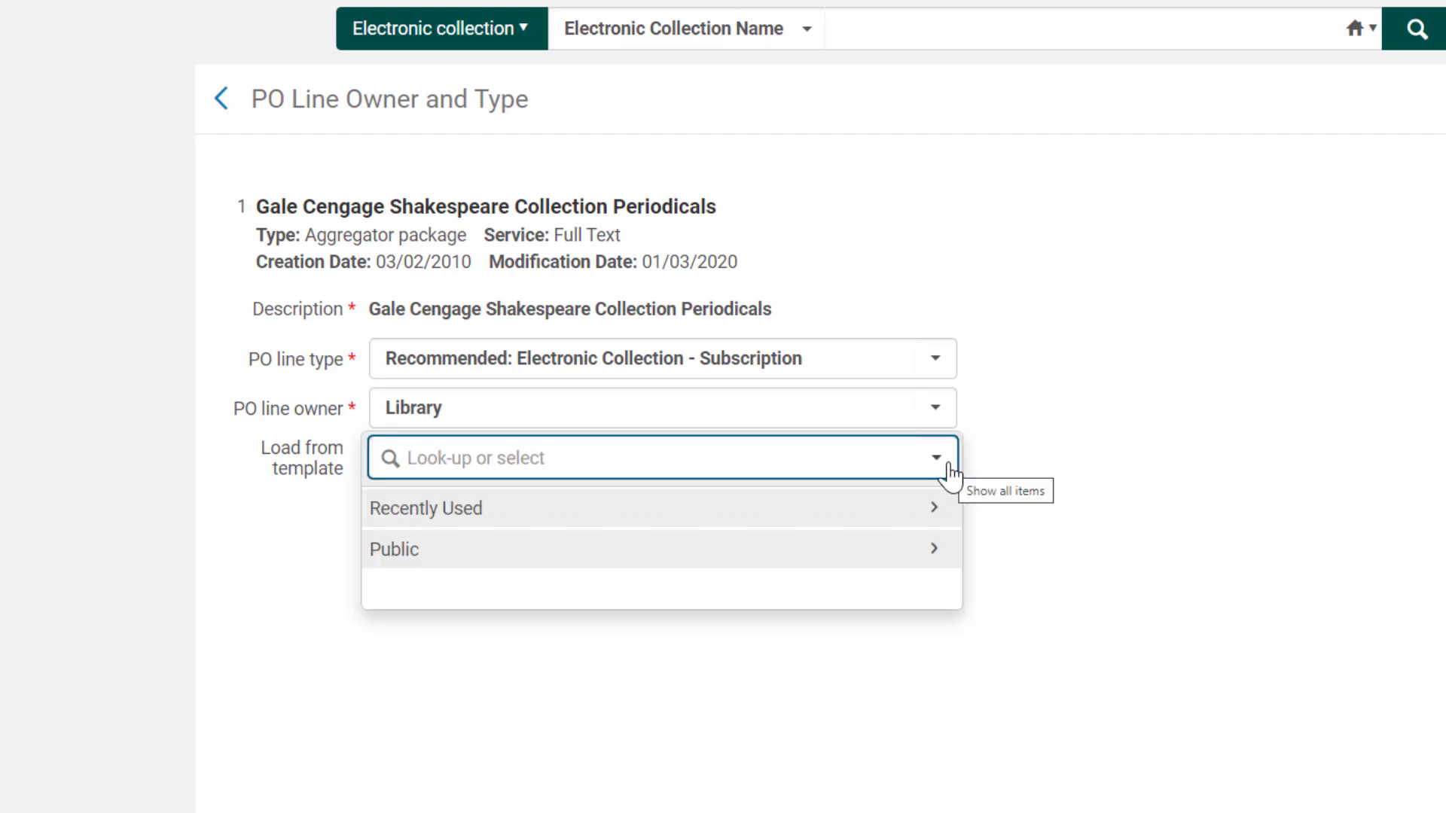
pyautogui.click(847, 556)
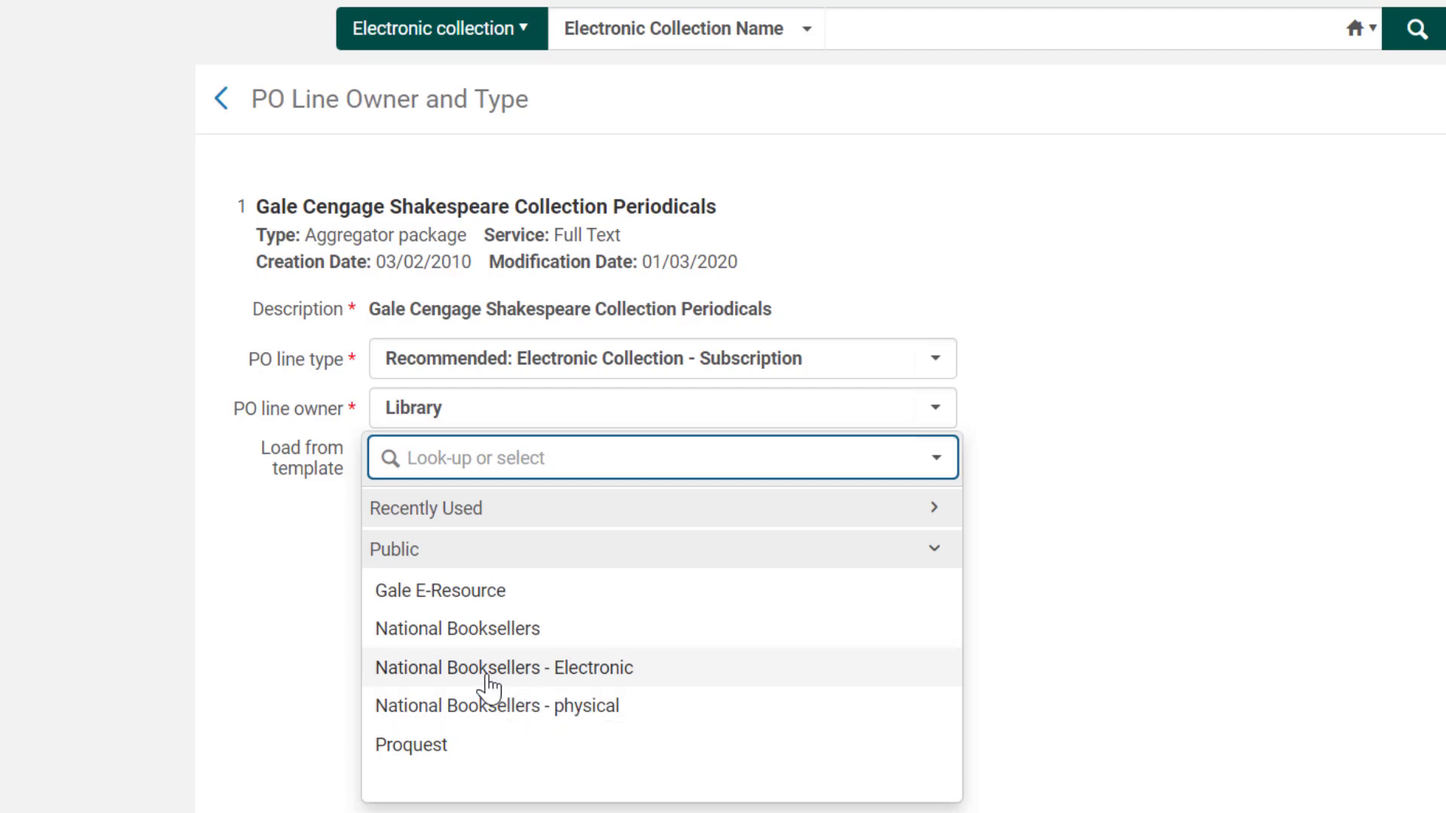
pyautogui.click(573, 676)
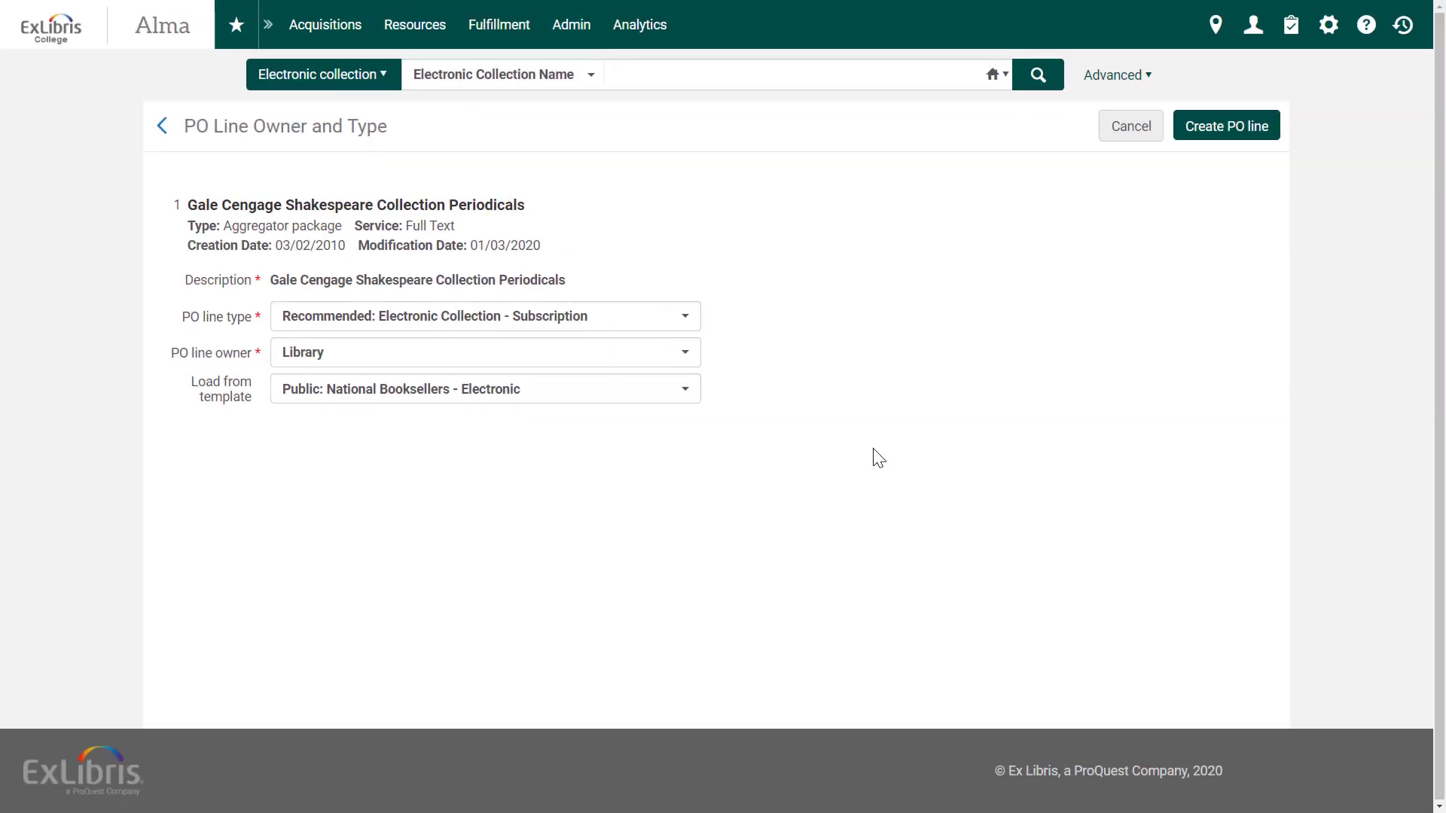
# Create PO line POL-191 and change its list price from 0.00 to 450.
pyautogui.click(1235, 136)
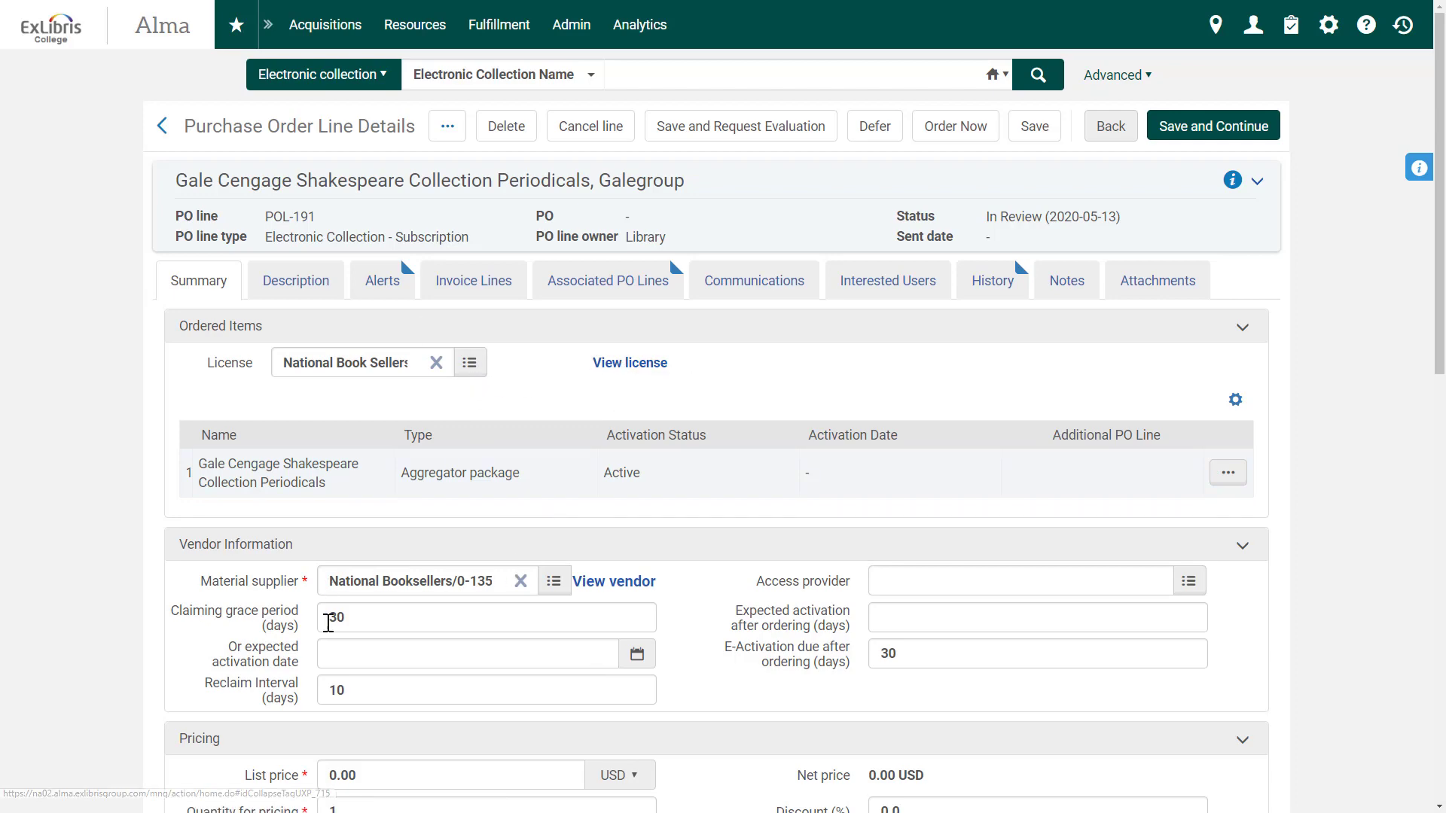
pyautogui.scroll(-7, 465, 573)
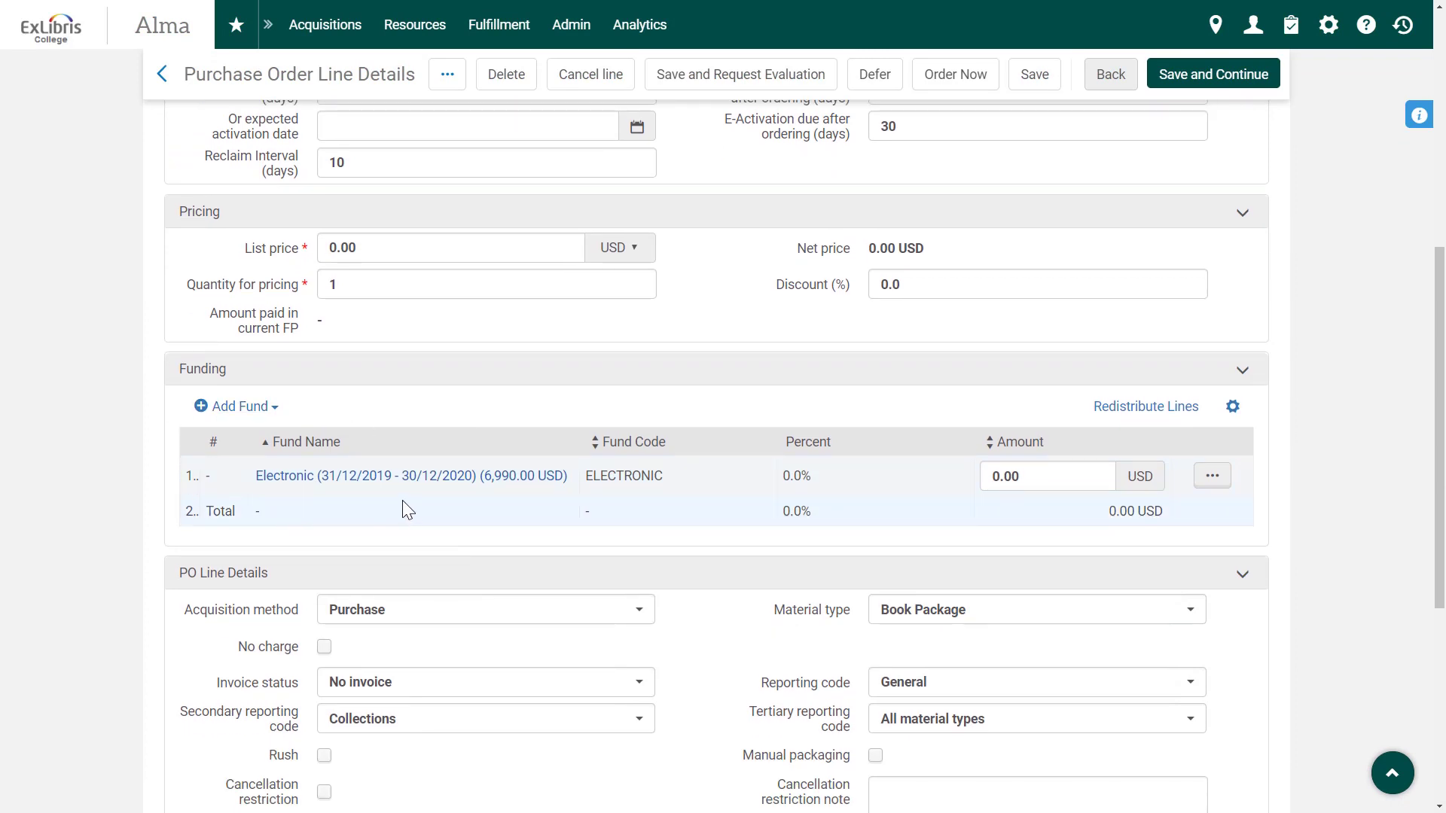
pyautogui.moveTo(364, 247); pyautogui.dragTo(317, 253)
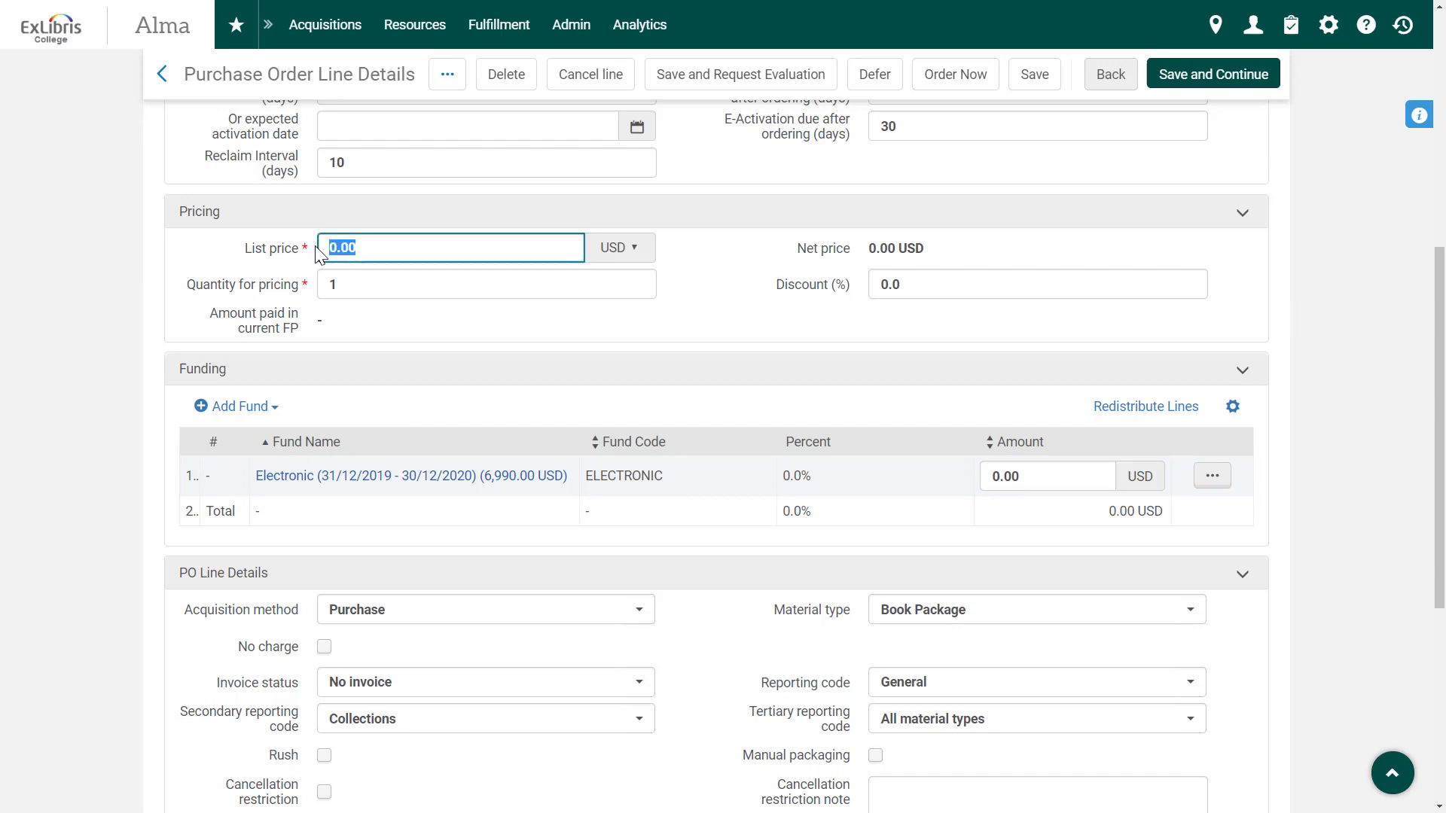
pyautogui.write('450')
pyautogui.click(114, 305)
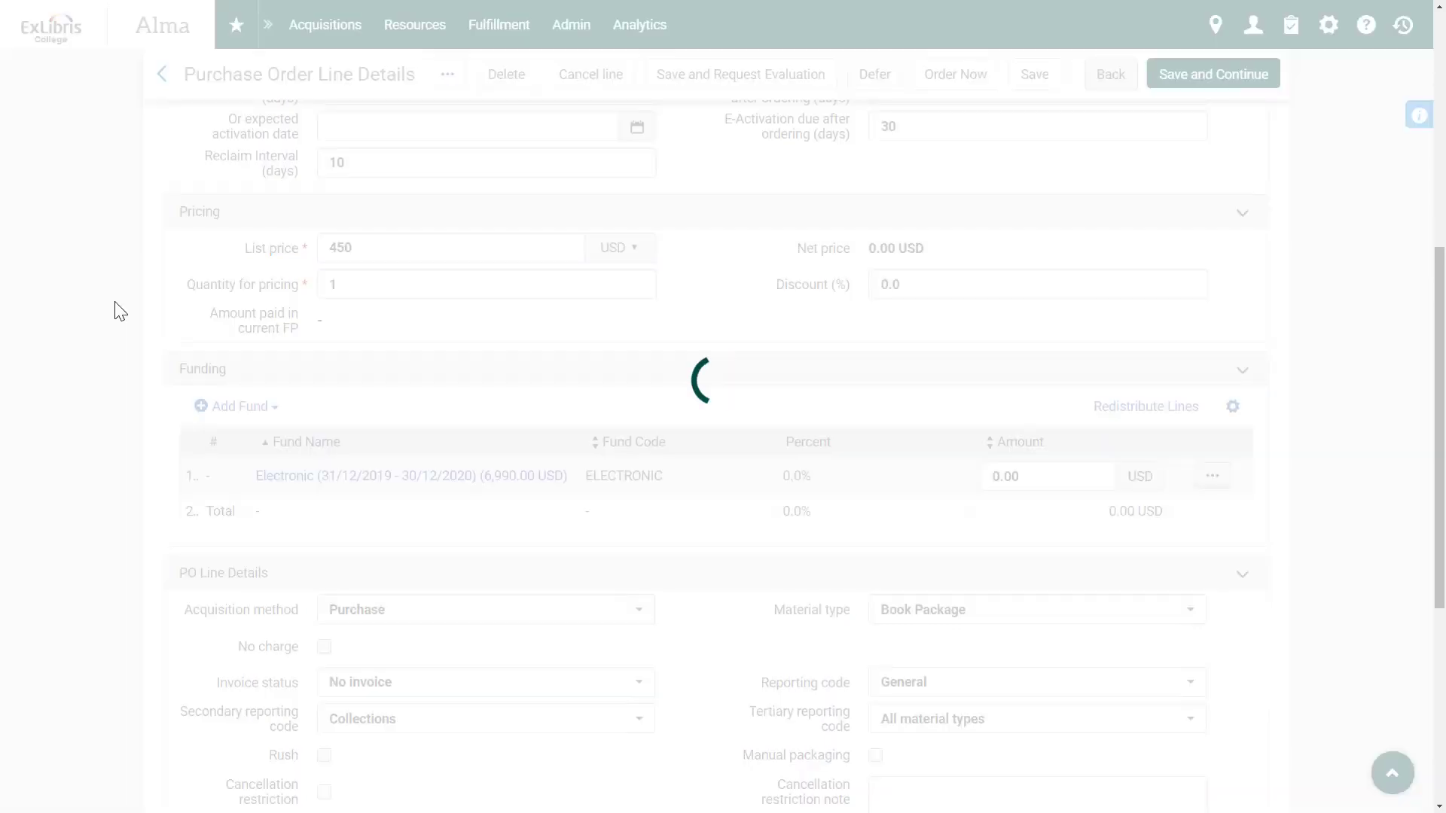
# Set renewal date 13/05/2021 and renewal reminder period to 10 days.
pyautogui.scroll(-5, 115, 301)
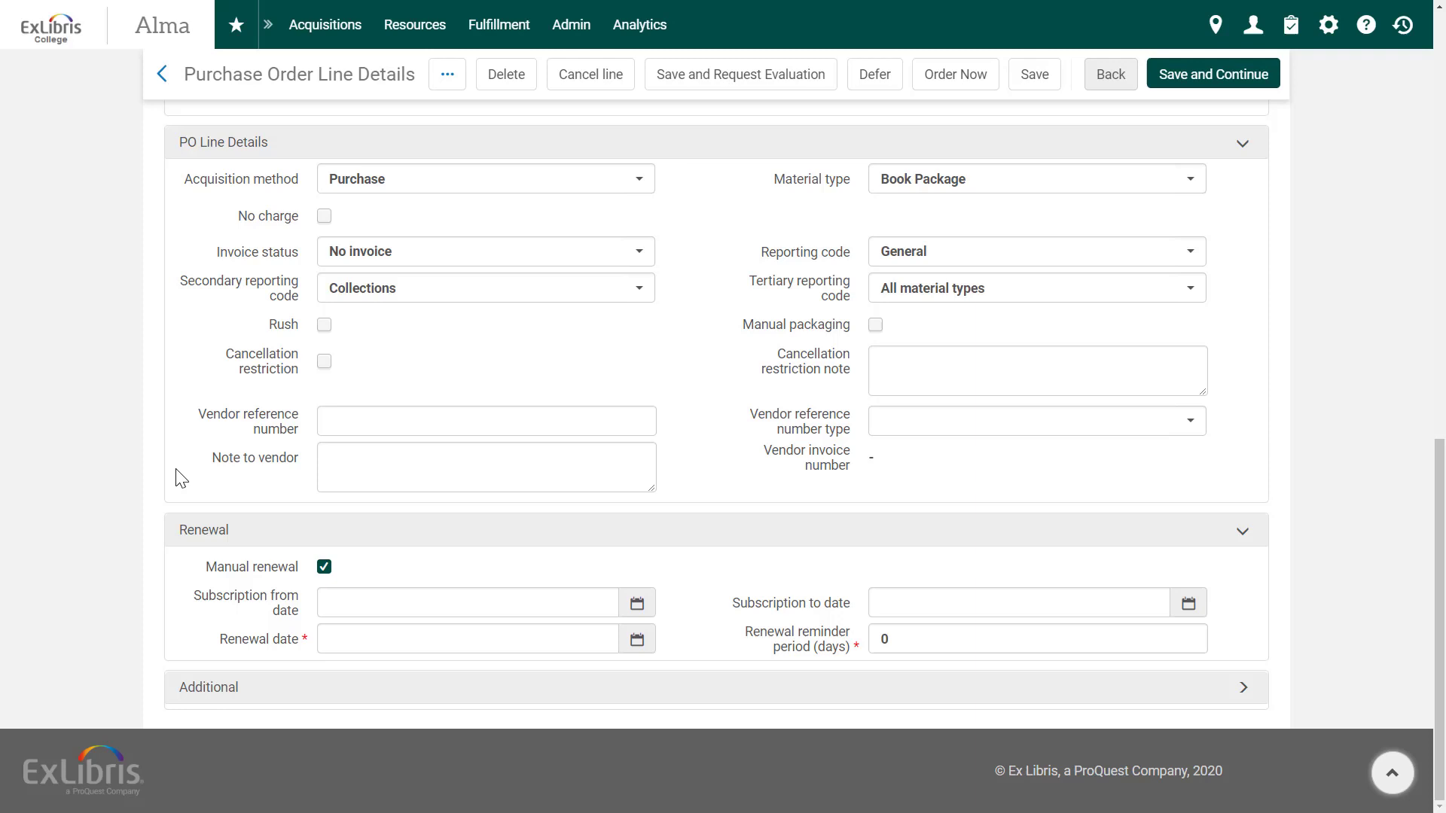
pyautogui.click(635, 644)
pyautogui.write('13/05/2021')
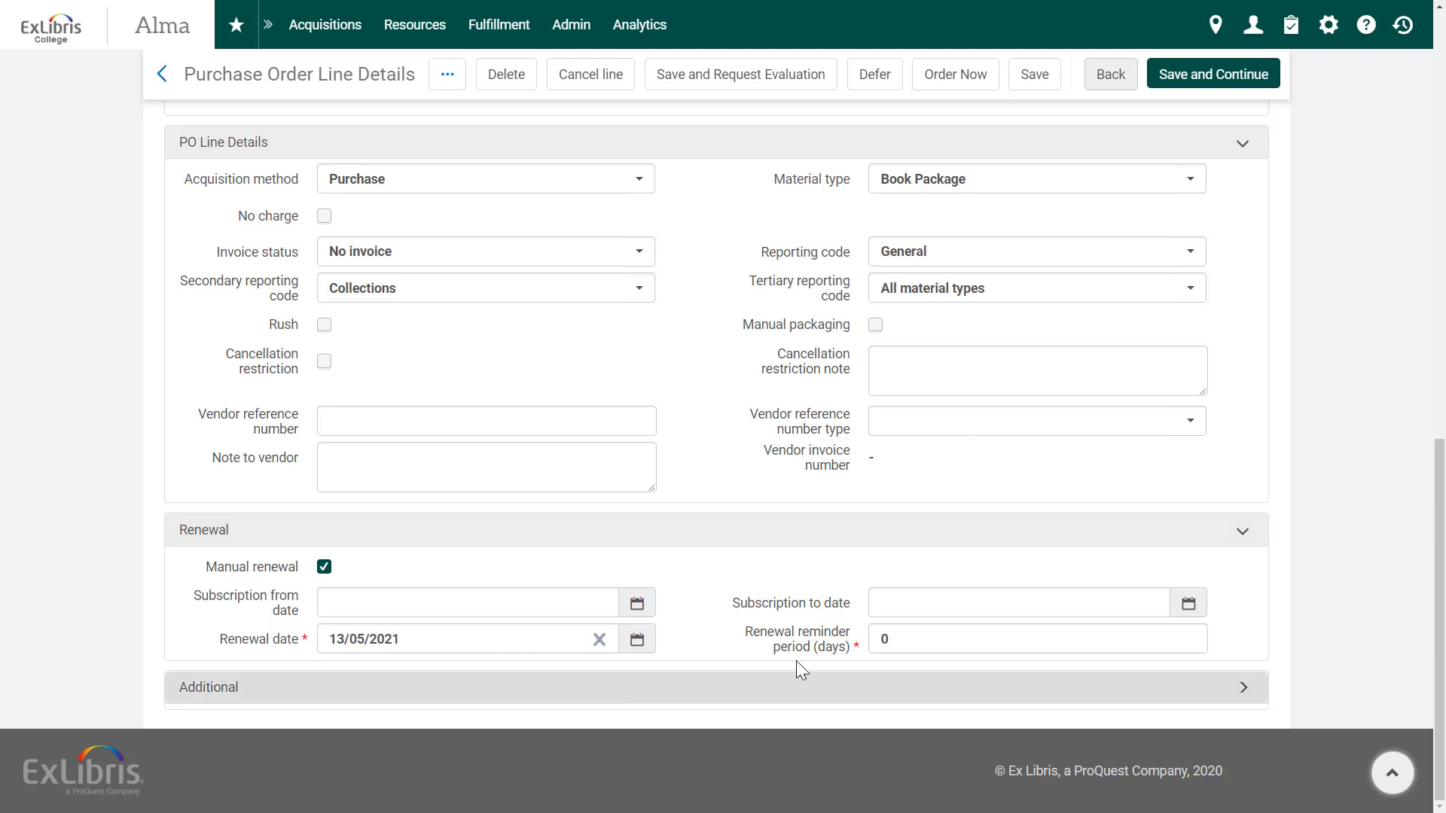
pyautogui.doubleClick(876, 638)
pyautogui.write('10')
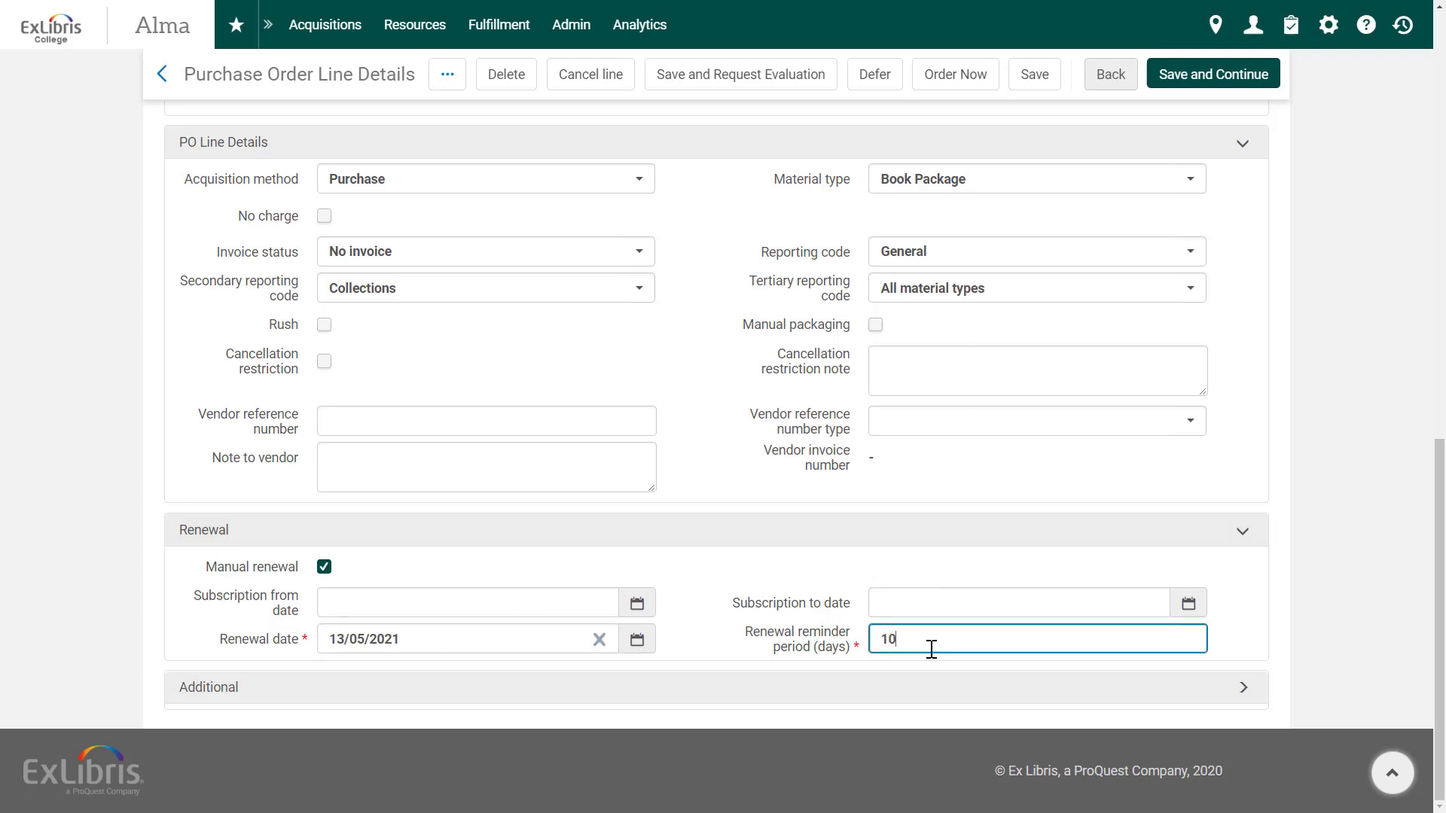
pyautogui.click(937, 654)
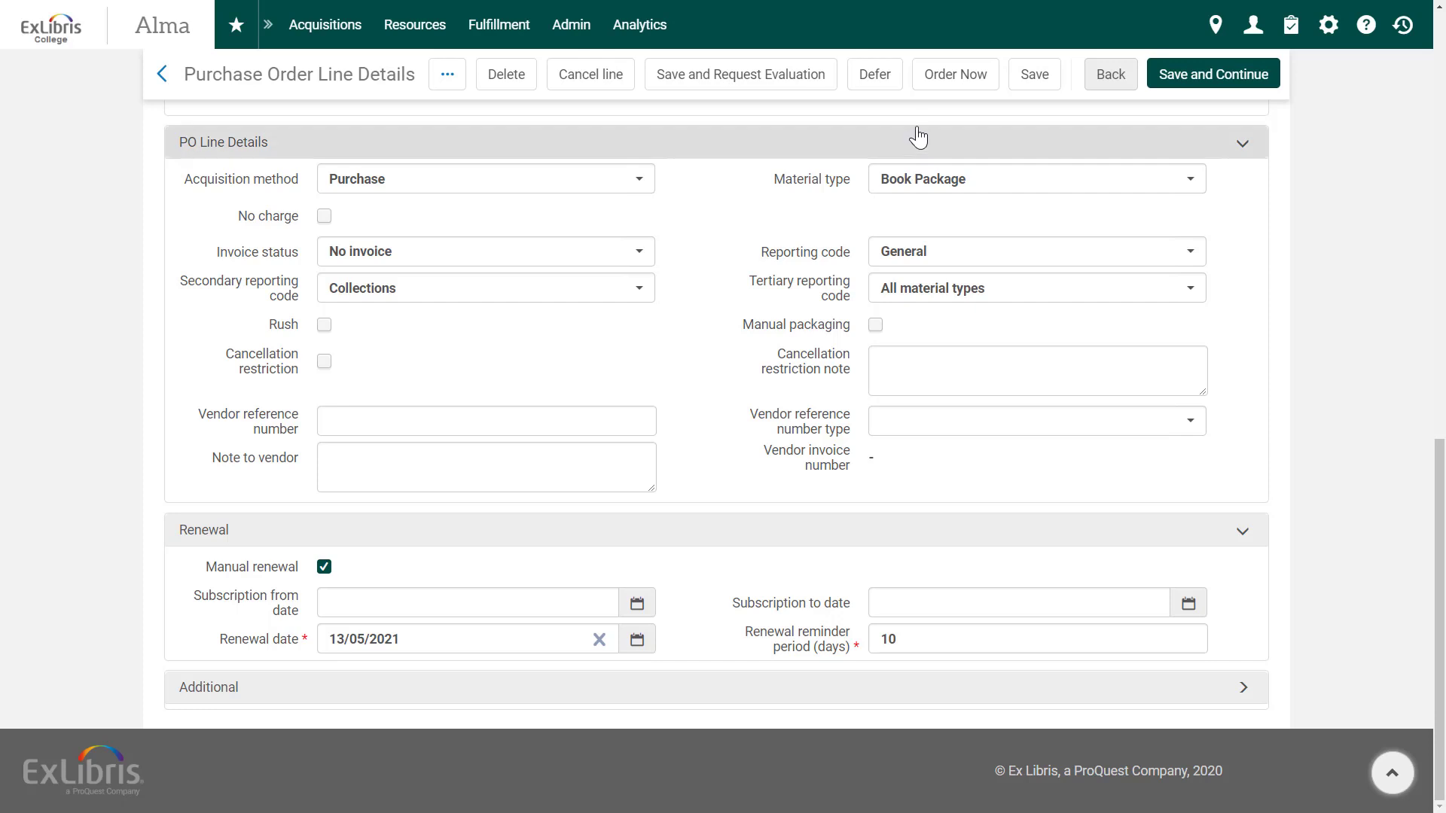
# Order POL-191 now and confirm sending the order.
pyautogui.click(933, 75)
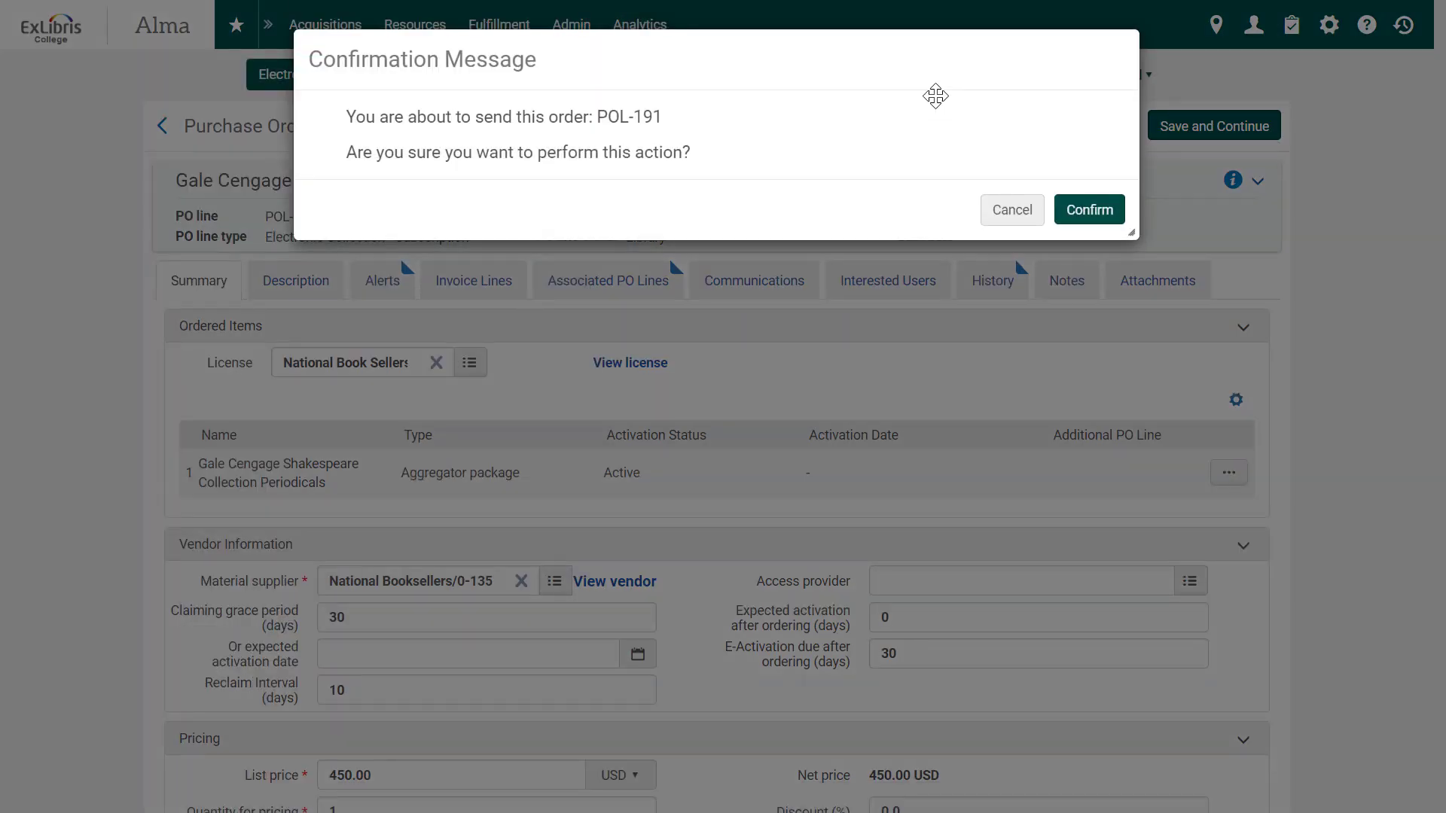
pyautogui.click(1089, 208)
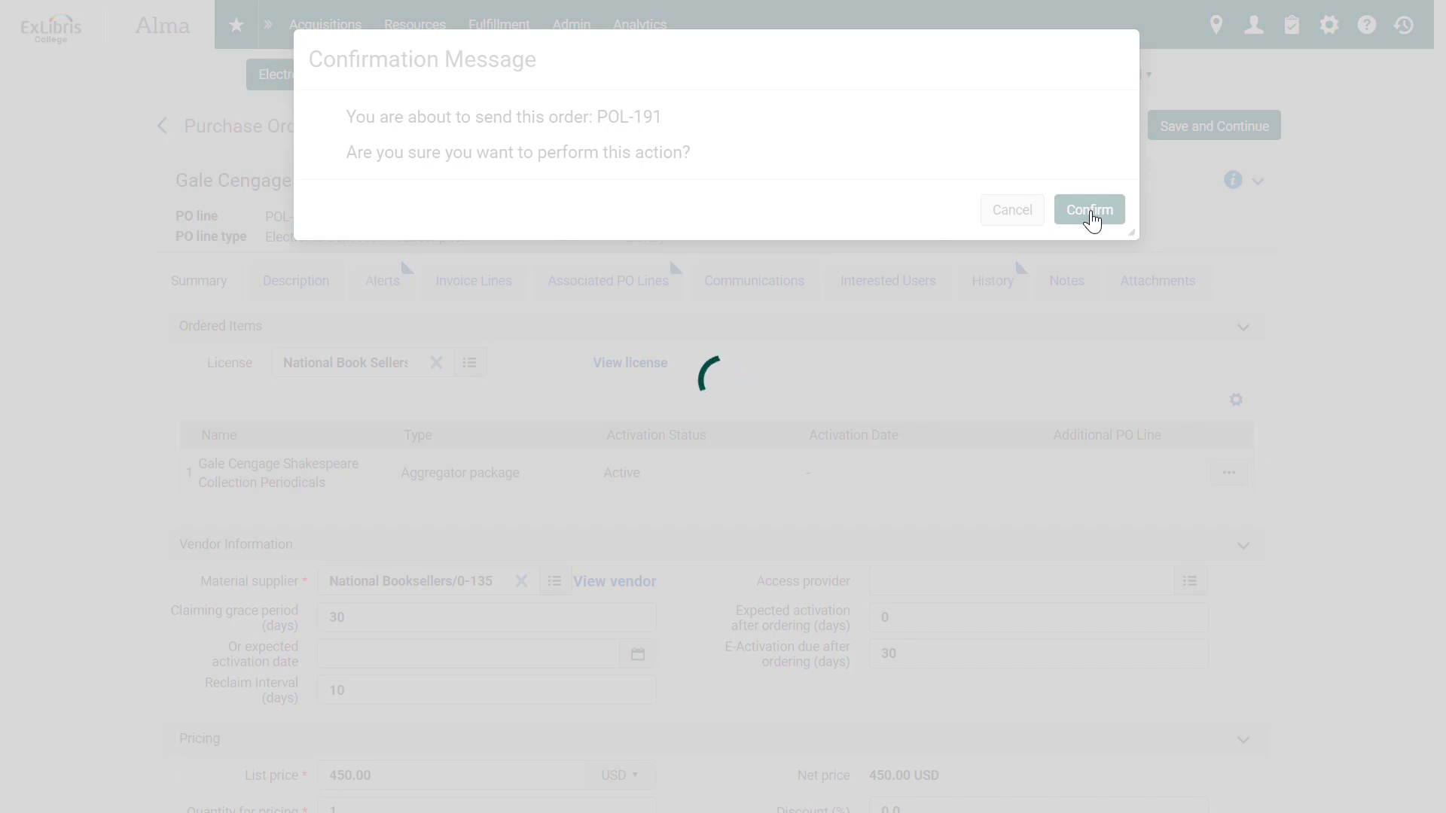